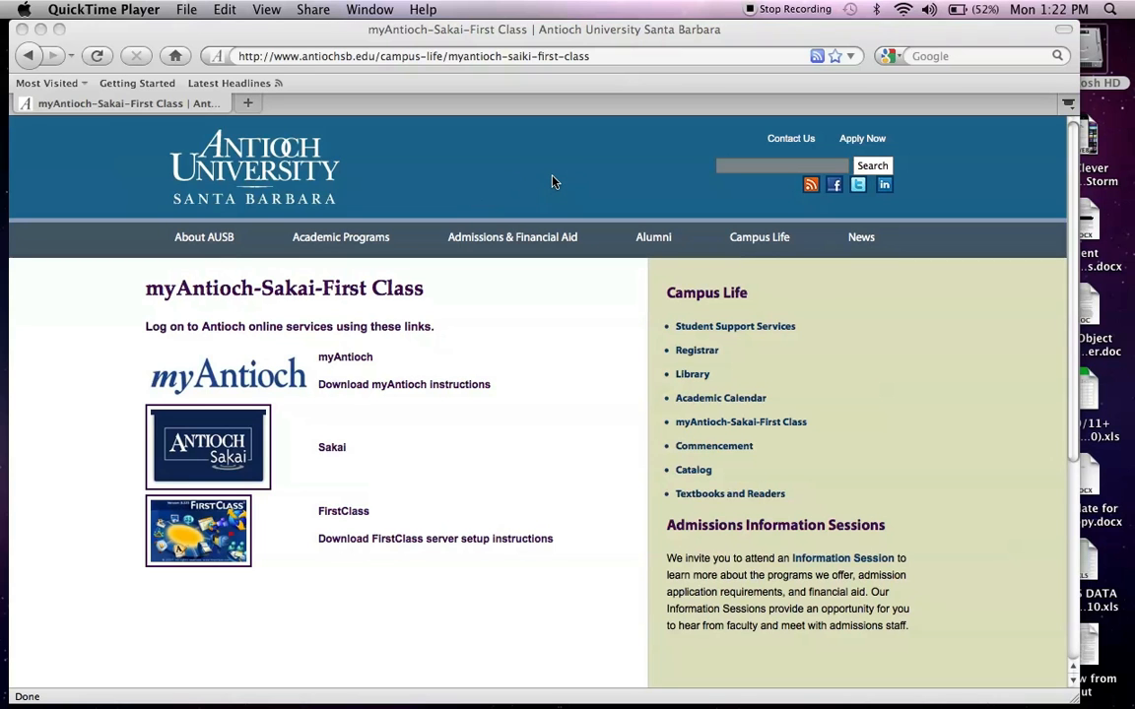
- Reload the myAntioch-Sakai-FirstClass page from the Campus Life list
scroll(551, 178, down, 1)
scroll(551, 178, up, 1)
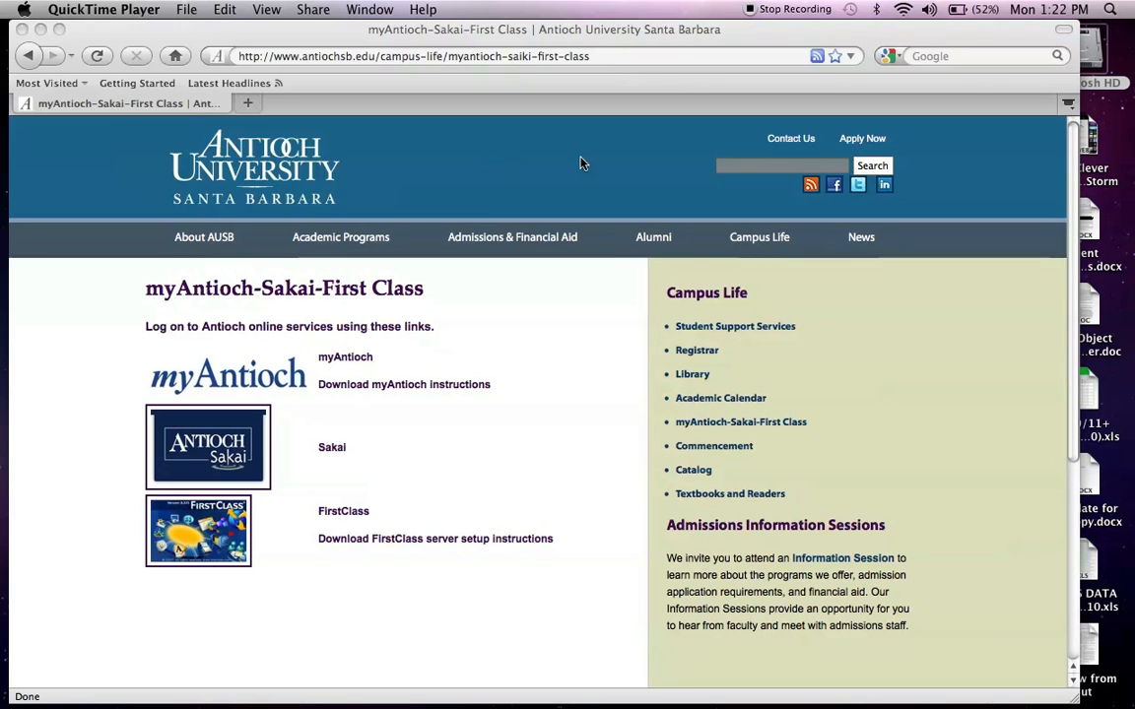
click(749, 237)
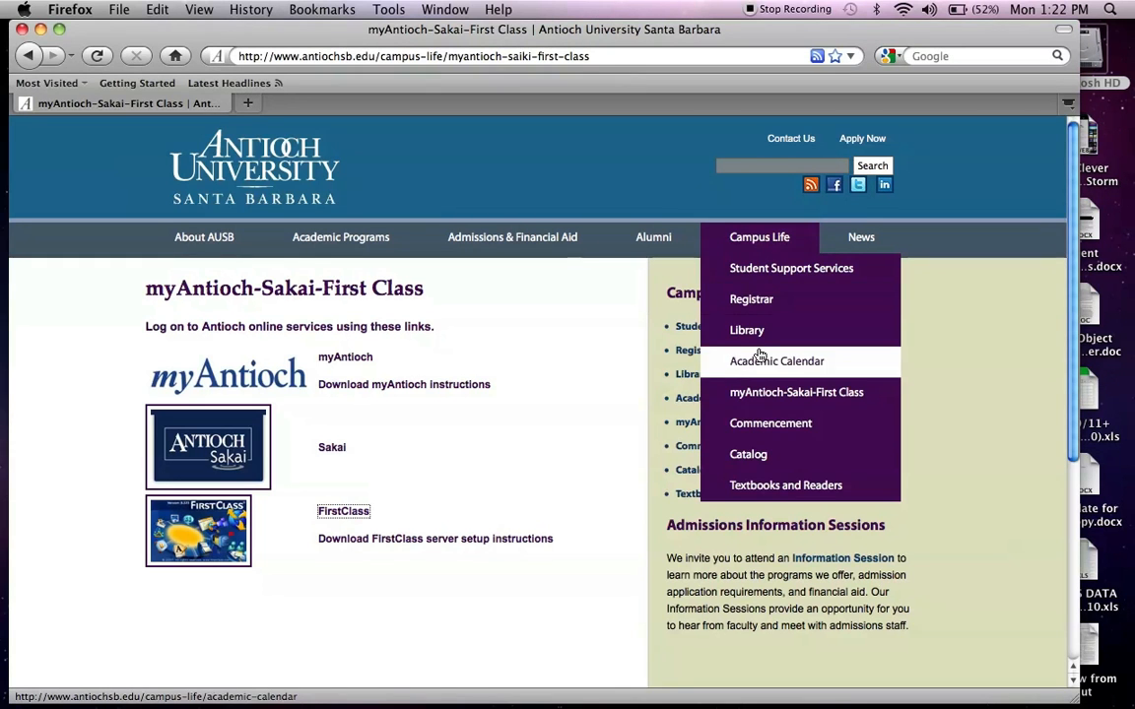
click(770, 404)
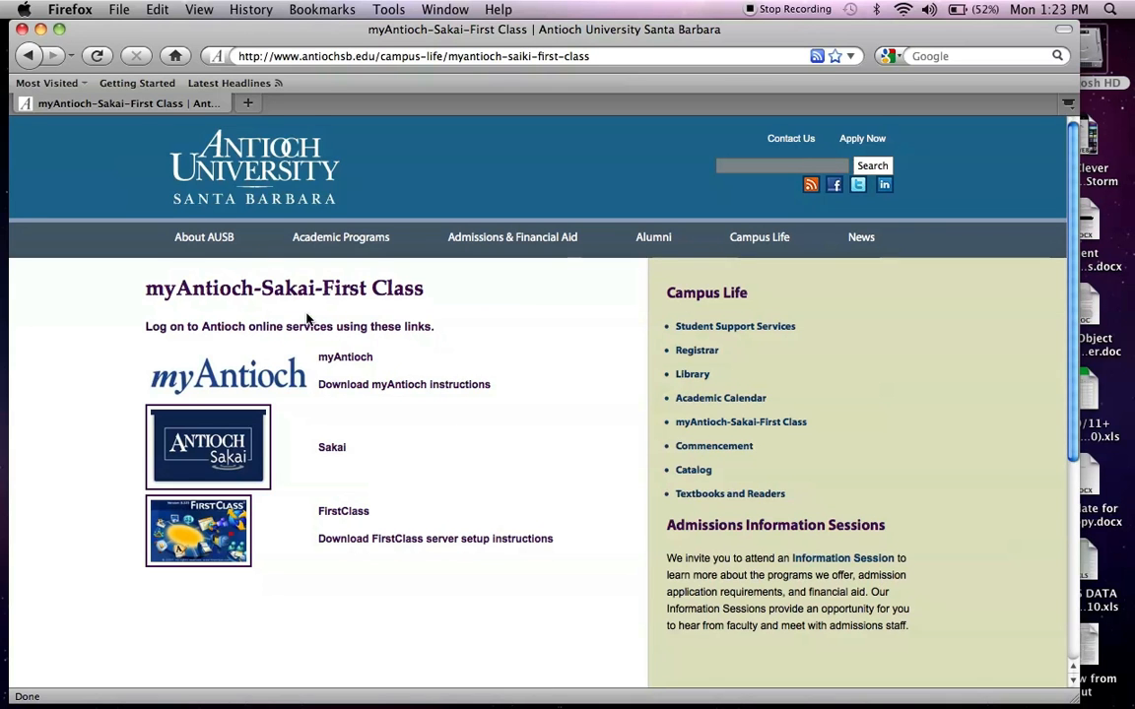
- Open the FirstClass homepage in a new tab and follow its link to the client installer page
scroll(310, 321, down, 1)
scroll(308, 319, up, 1)
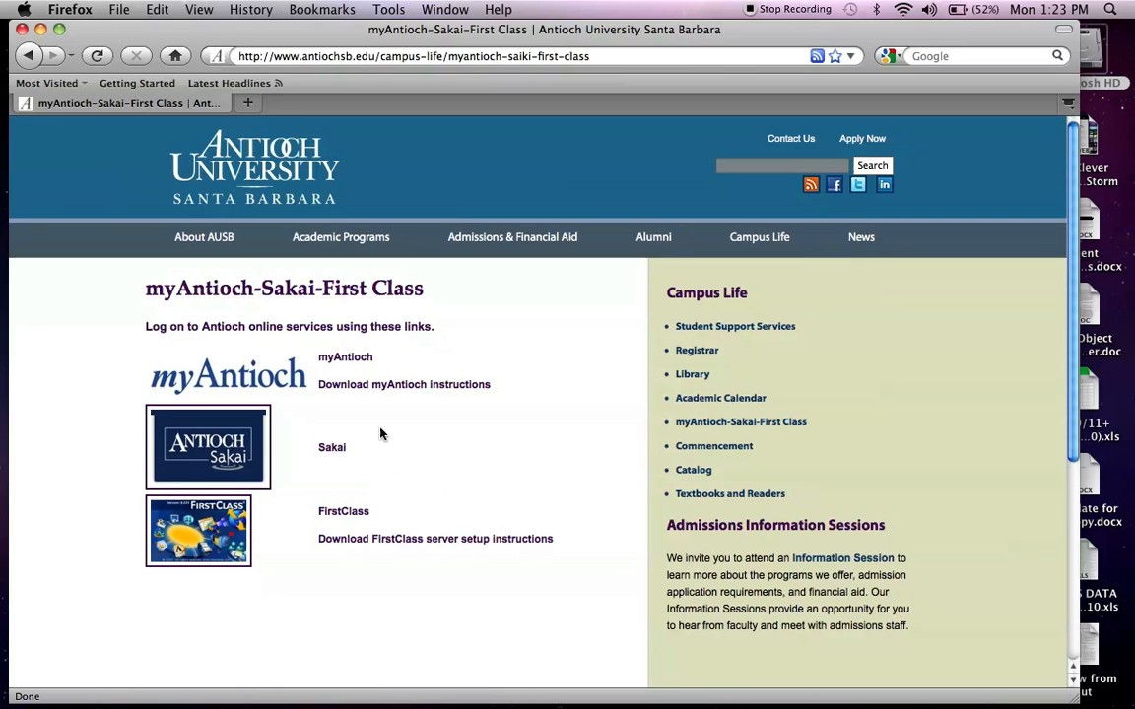
click(359, 513)
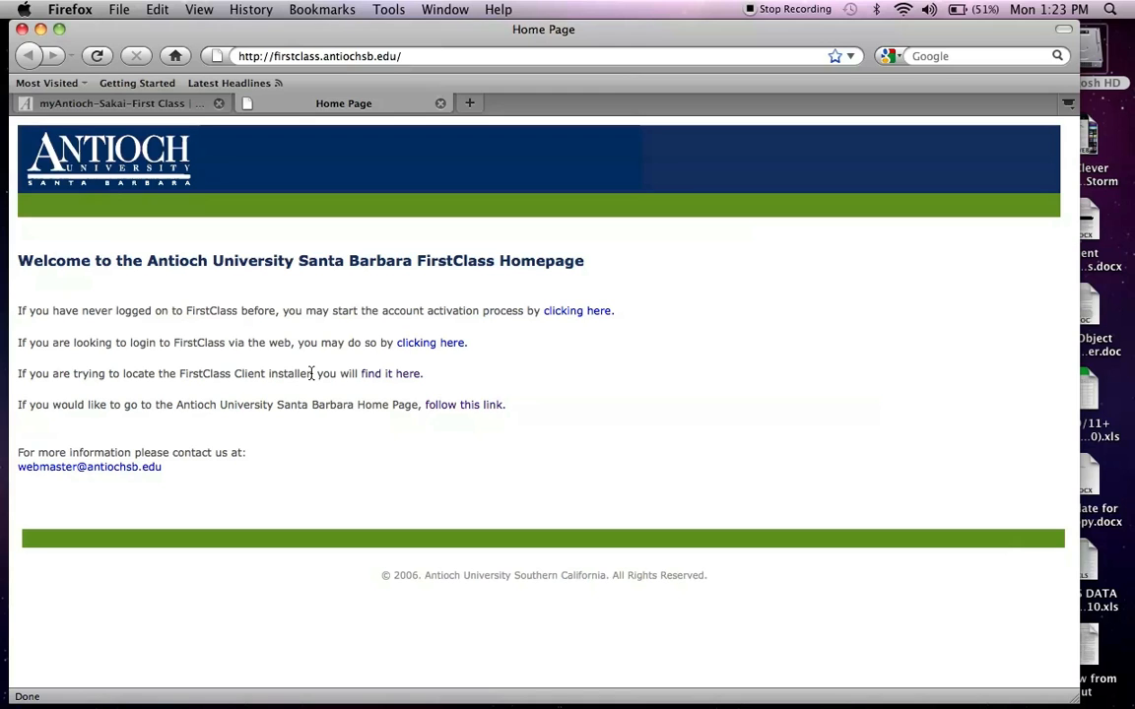
click(382, 377)
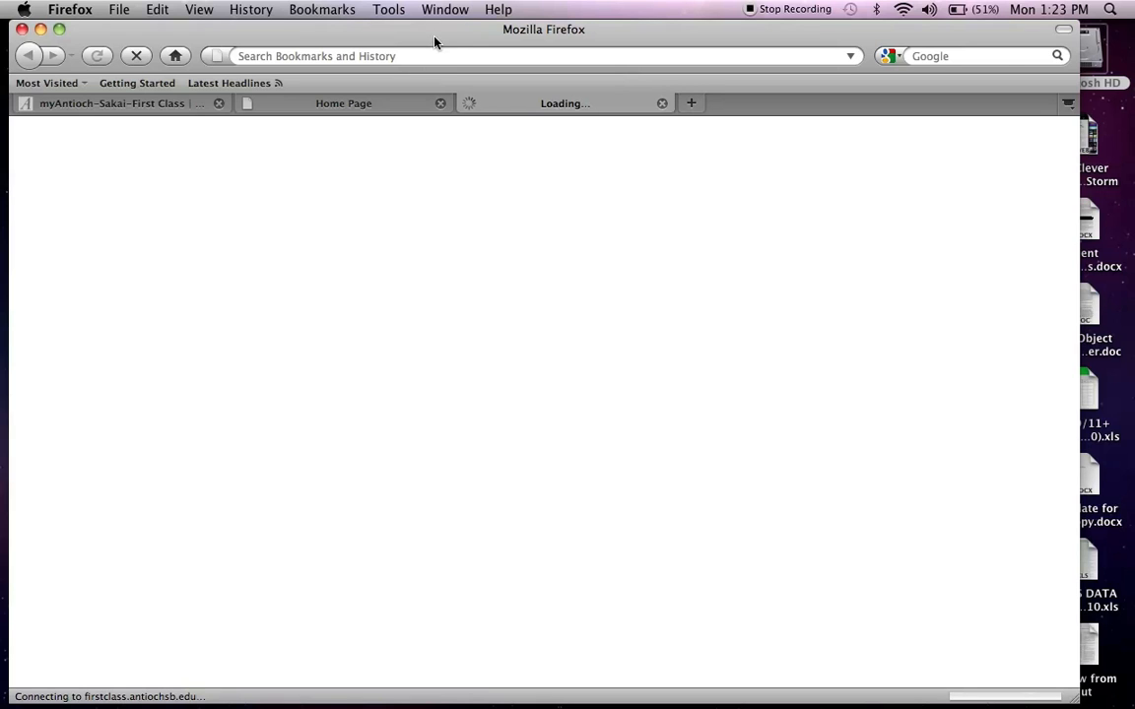
- Move the Firefox window aside to reveal the Applications folder, then close the window
mouse_move(432, 35)
mouse_down()
mouse_move(457, 32)
mouse_move(427, 23)
mouse_move(439, 27)
mouse_up()
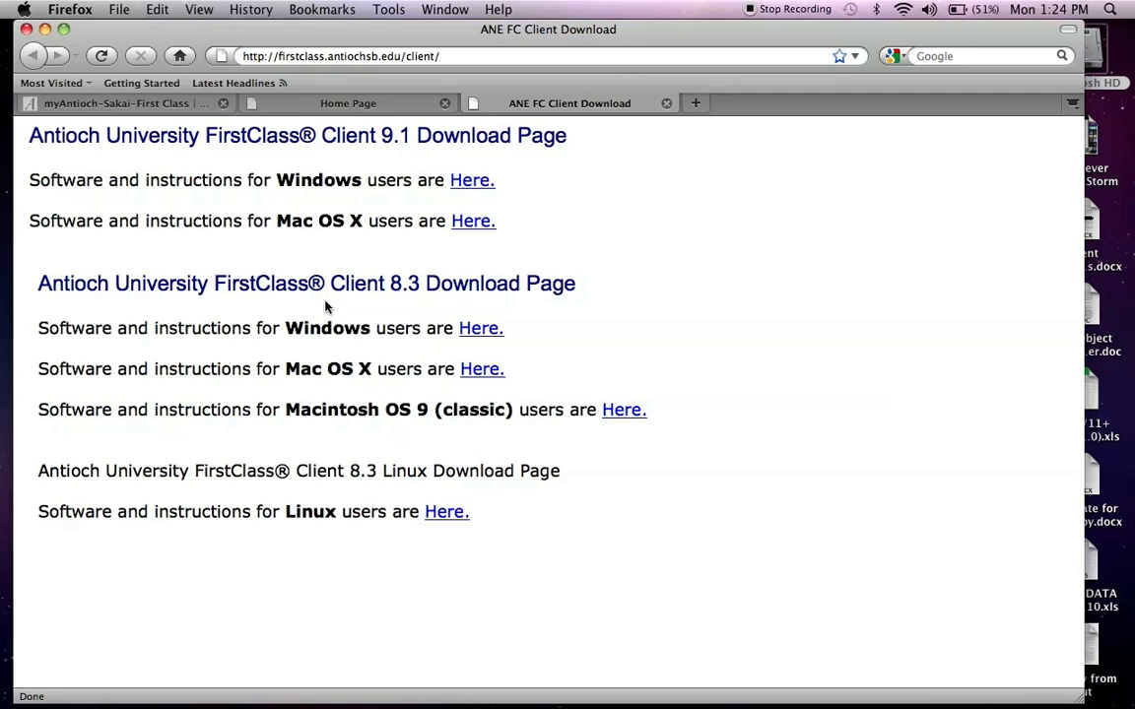
drag(491, 34, 563, 44)
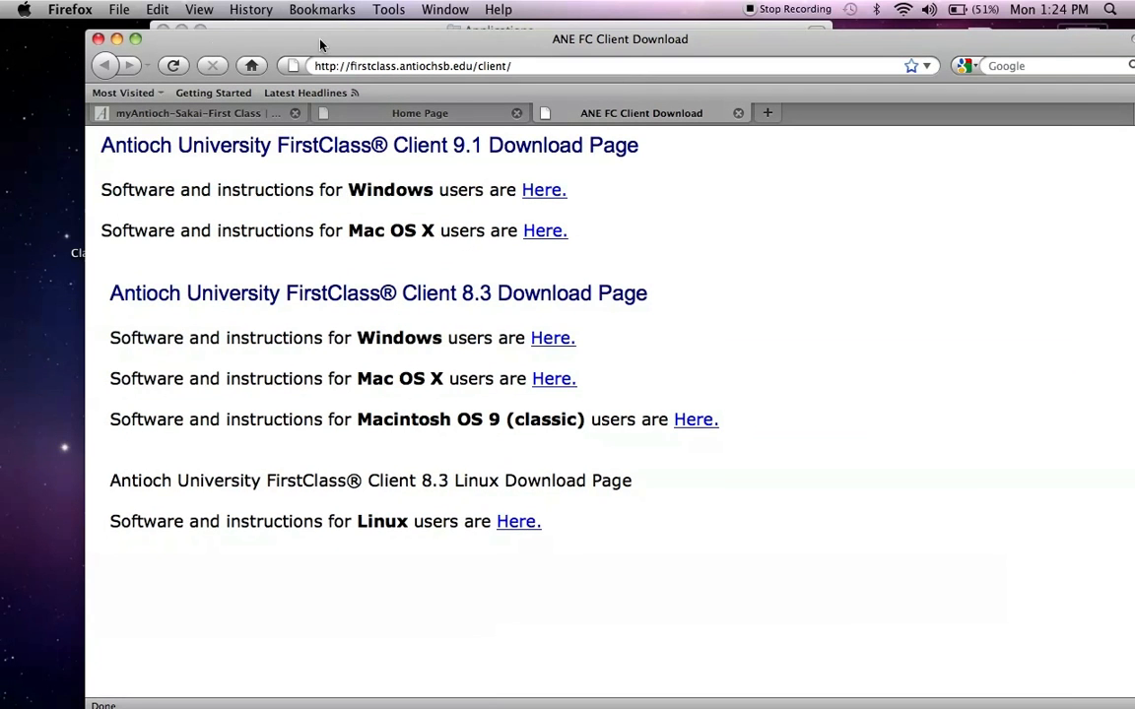
click(98, 40)
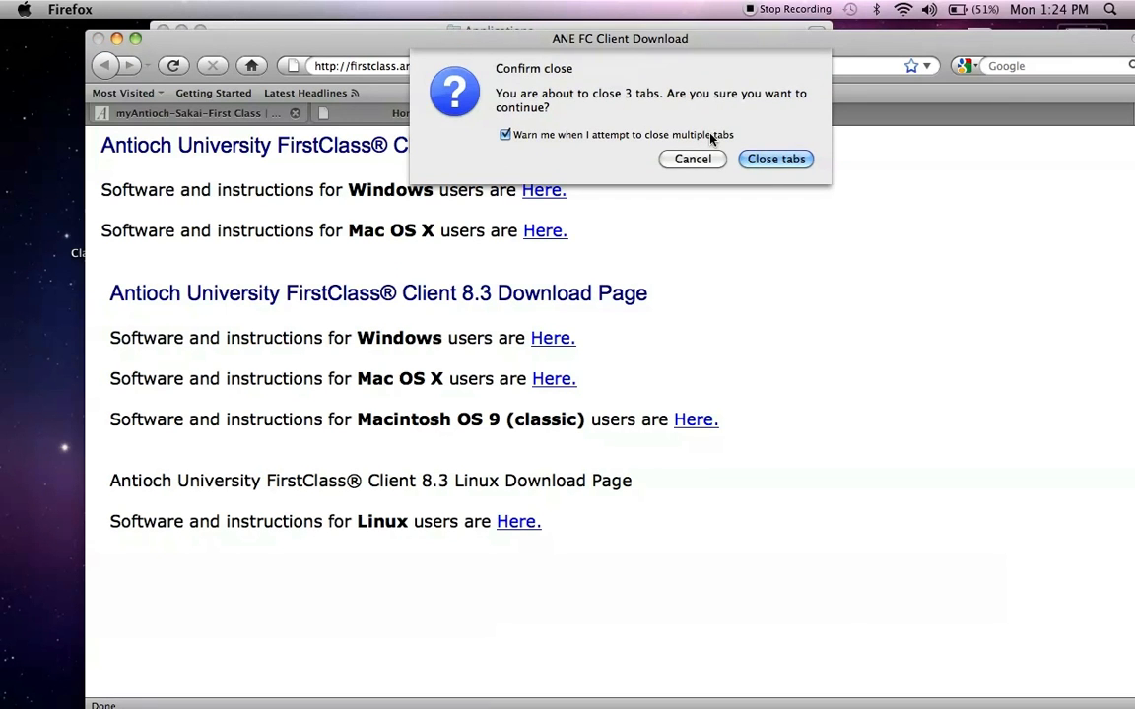
- Confirm closing all 3 tabs and select the FirstClass application (22.4 MB) in Applications
click(756, 159)
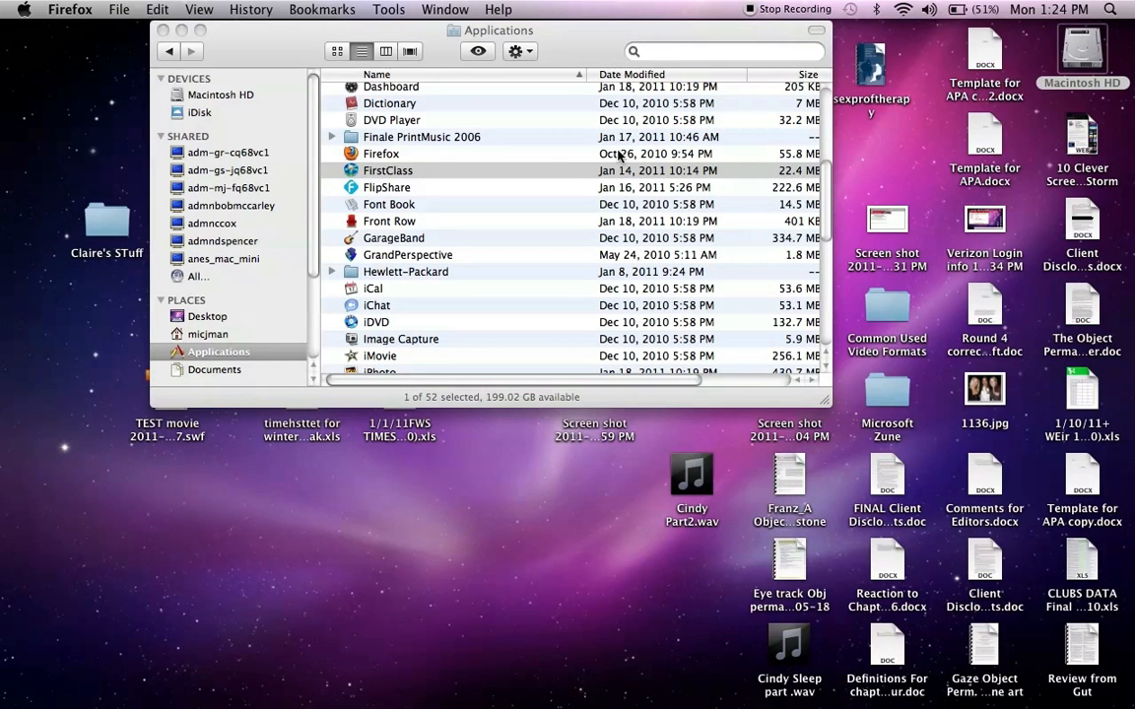
click(382, 172)
click(422, 186)
click(419, 171)
mouse_move(7, 223)
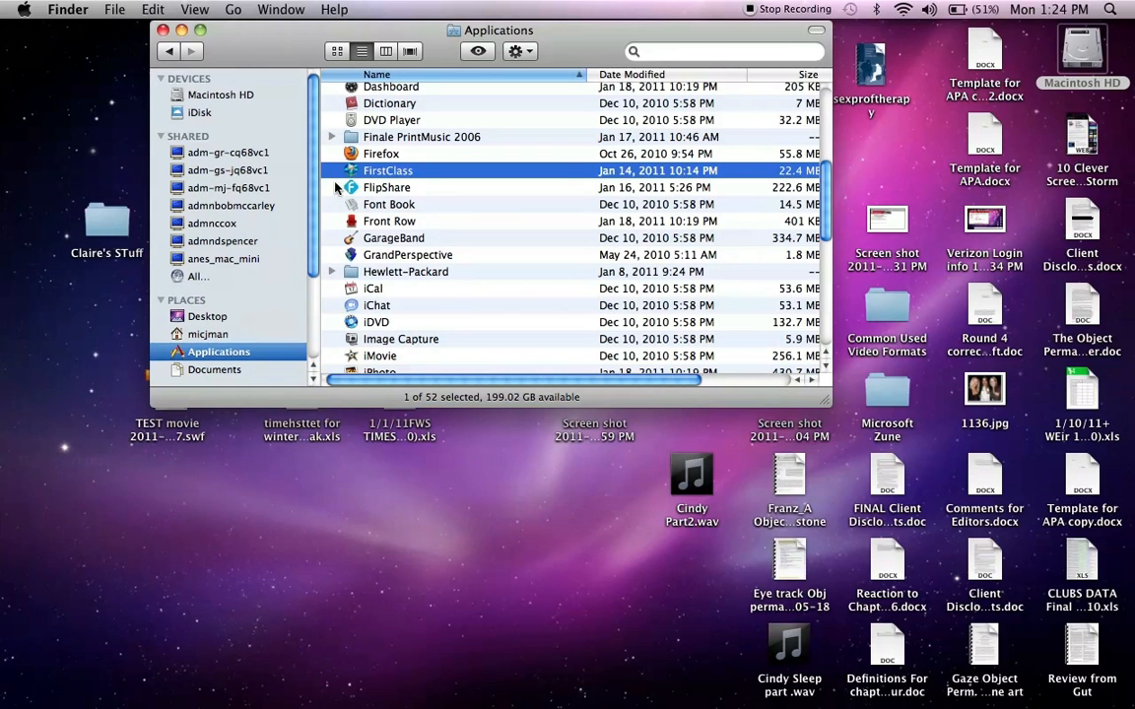
- Launch FirstClass from Applications and focus the User ID field of its Login window
double_click(397, 175)
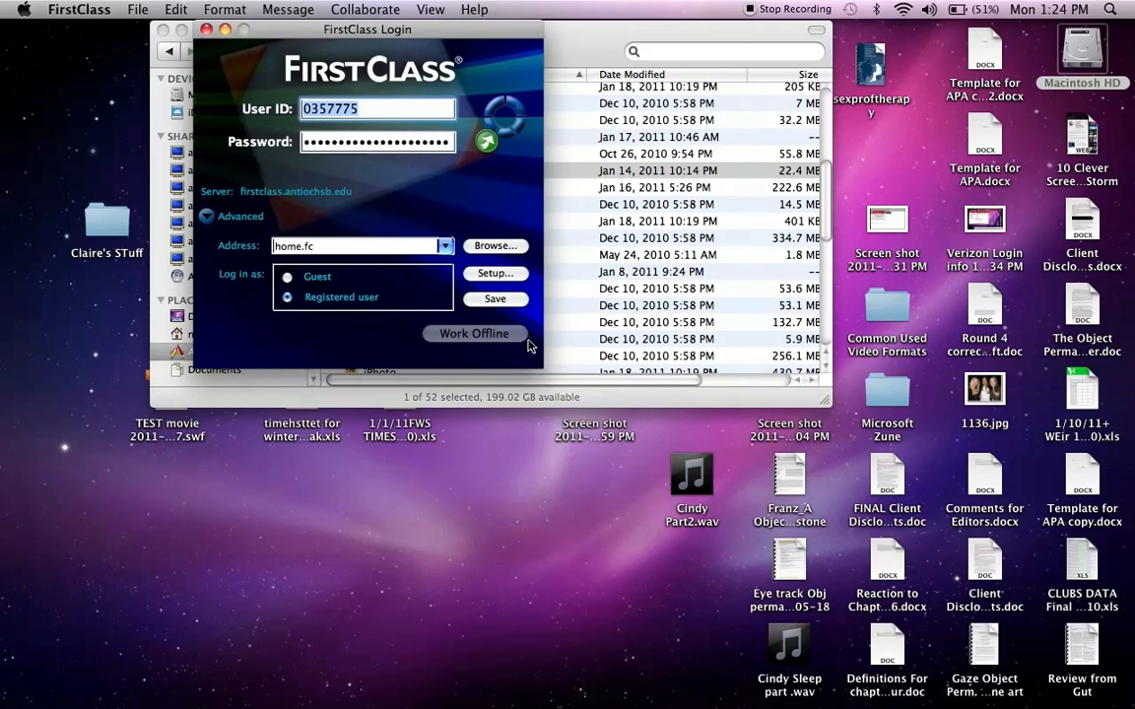
click(378, 109)
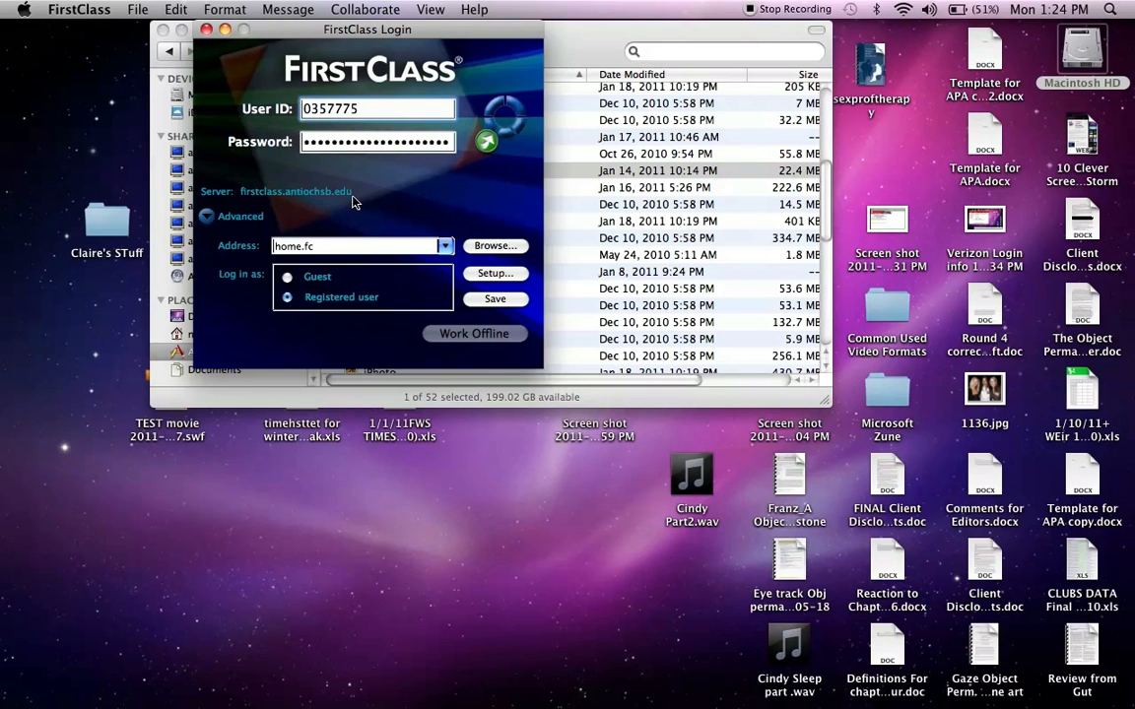
click(495, 274)
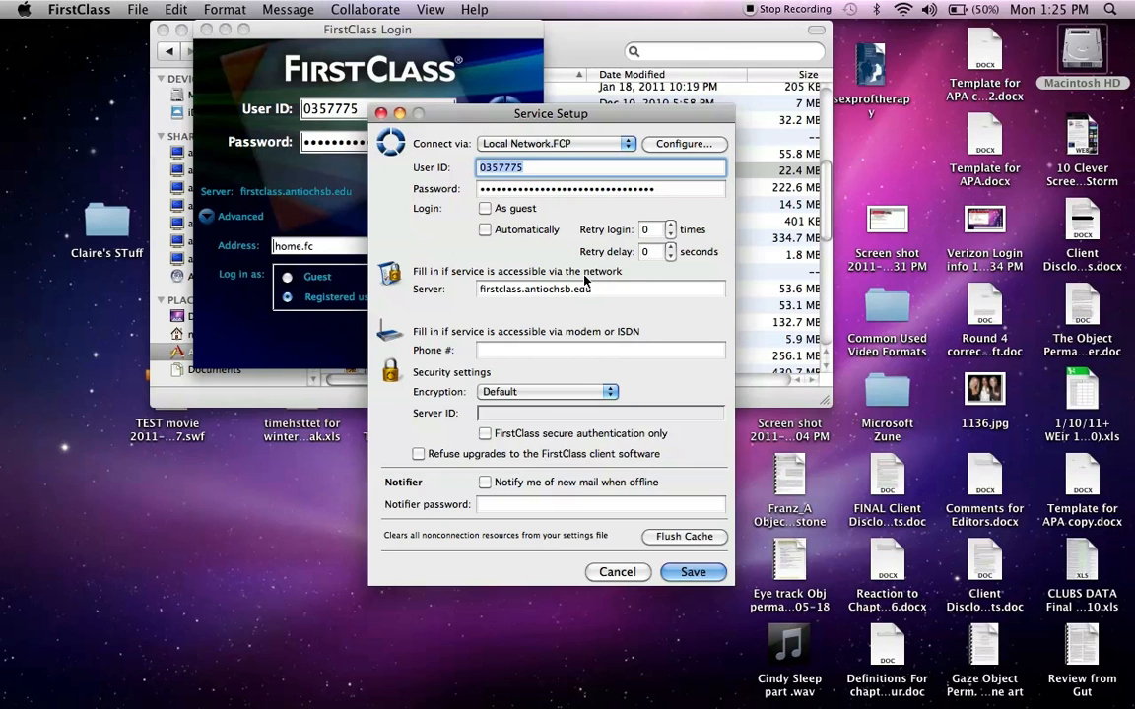
click(682, 572)
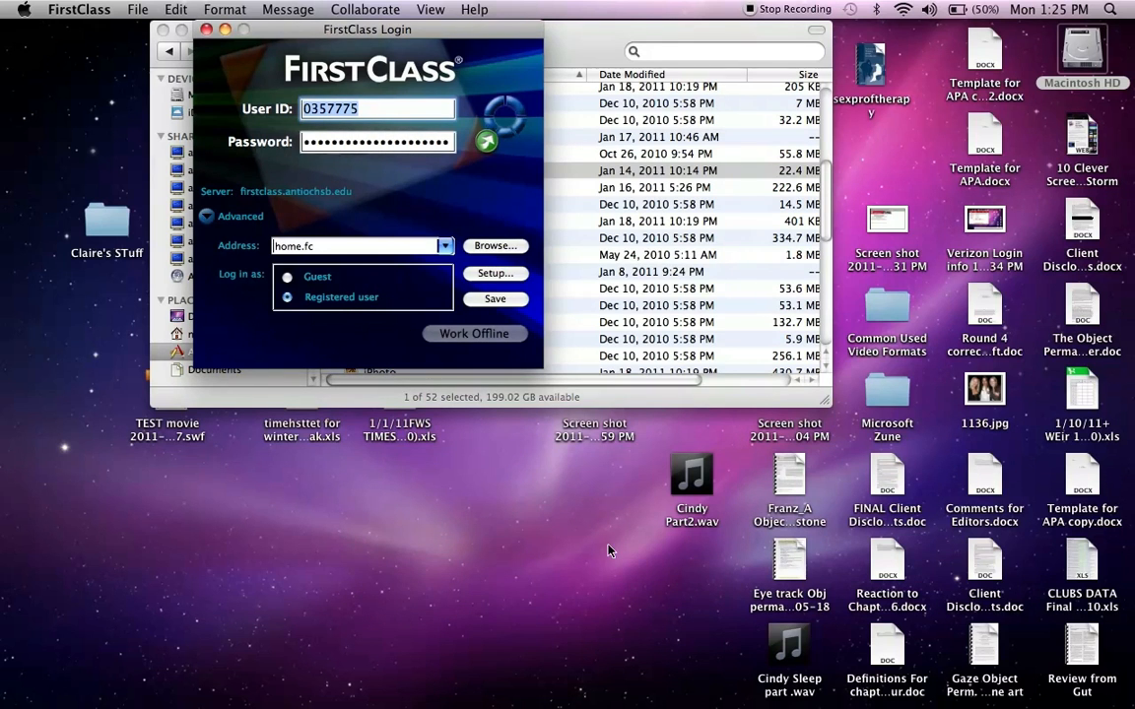
- Log in to firstclass.antiochsb.edu to reach the FC Antioch Desktop with its 16 folders
click(485, 145)
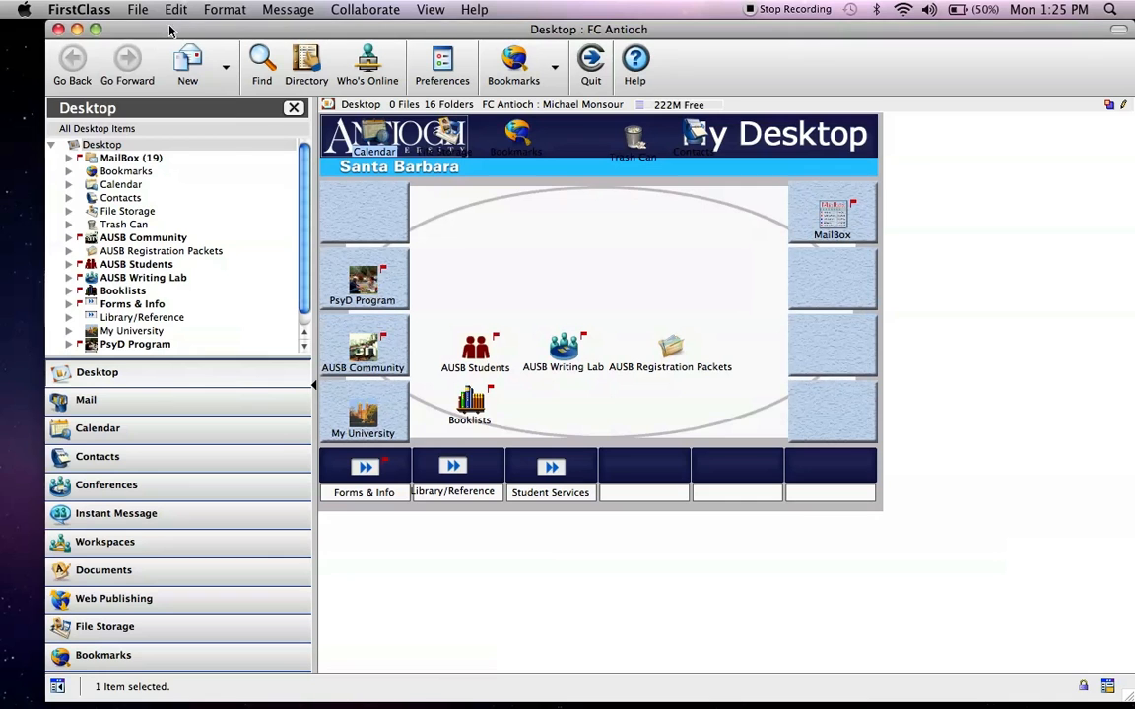
click(100, 12)
click(107, 12)
click(106, 12)
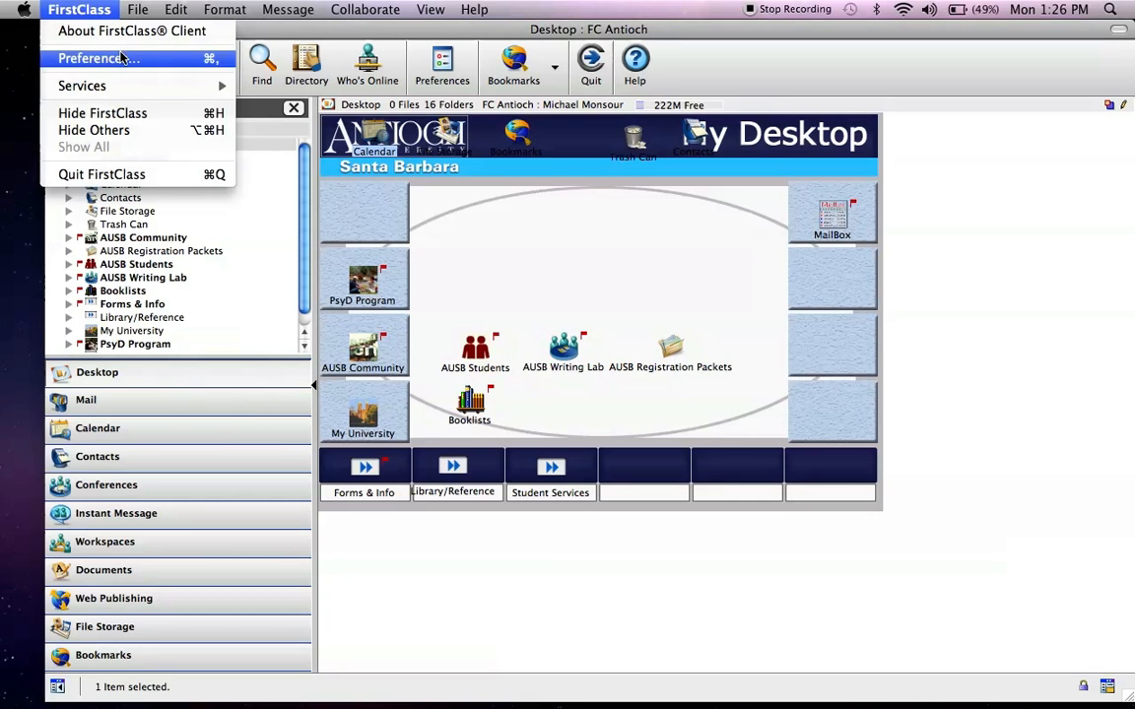
- Open FirstClass Preferences on the Messaging tab's Mail Rules page
mouse_move(178, 11)
mouse_move(94, 12)
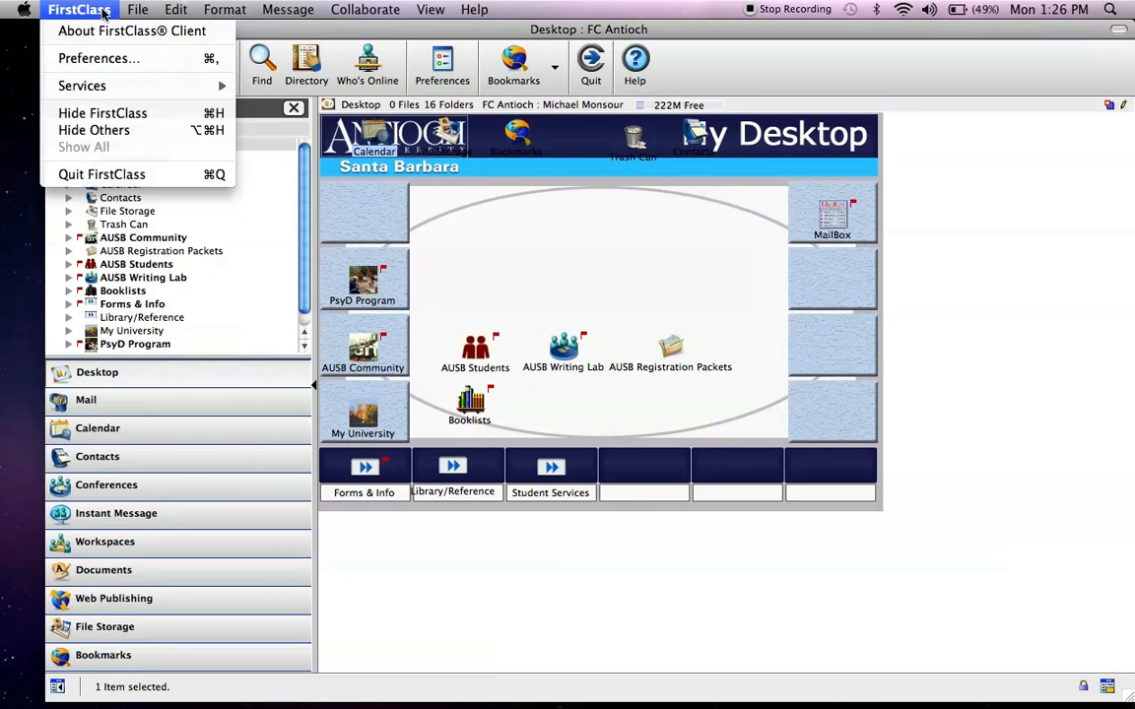
click(110, 59)
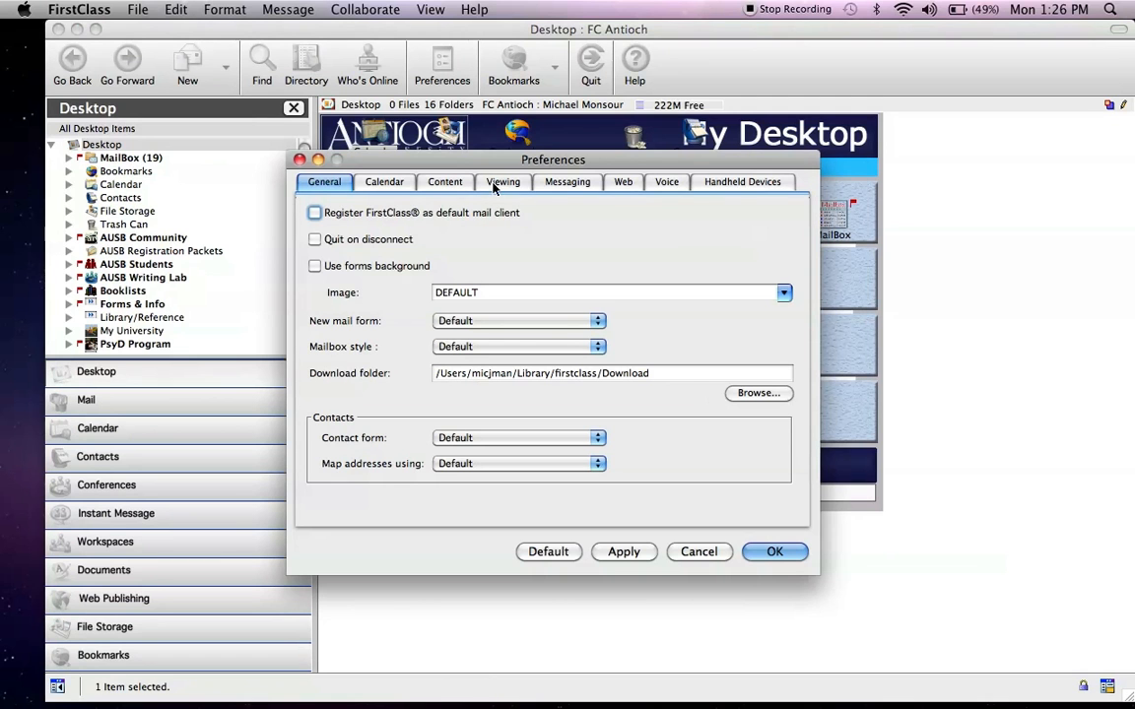
click(569, 185)
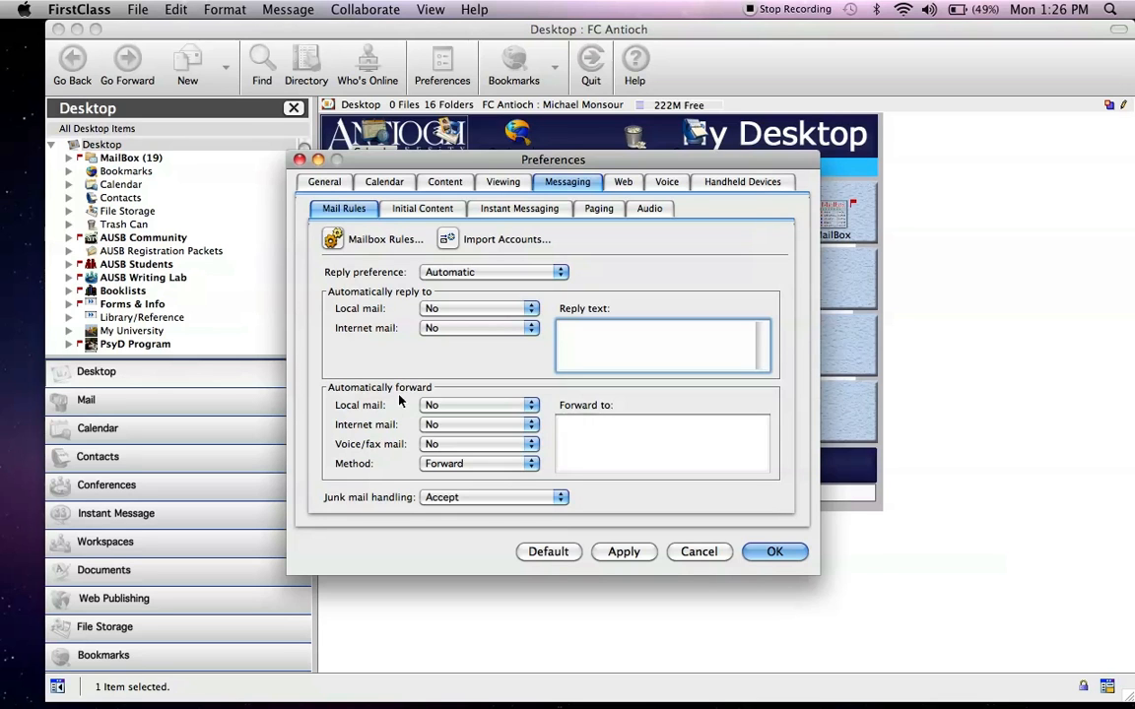
- Set Automatically forward to Yes for both Local mail and Internet mail
click(442, 405)
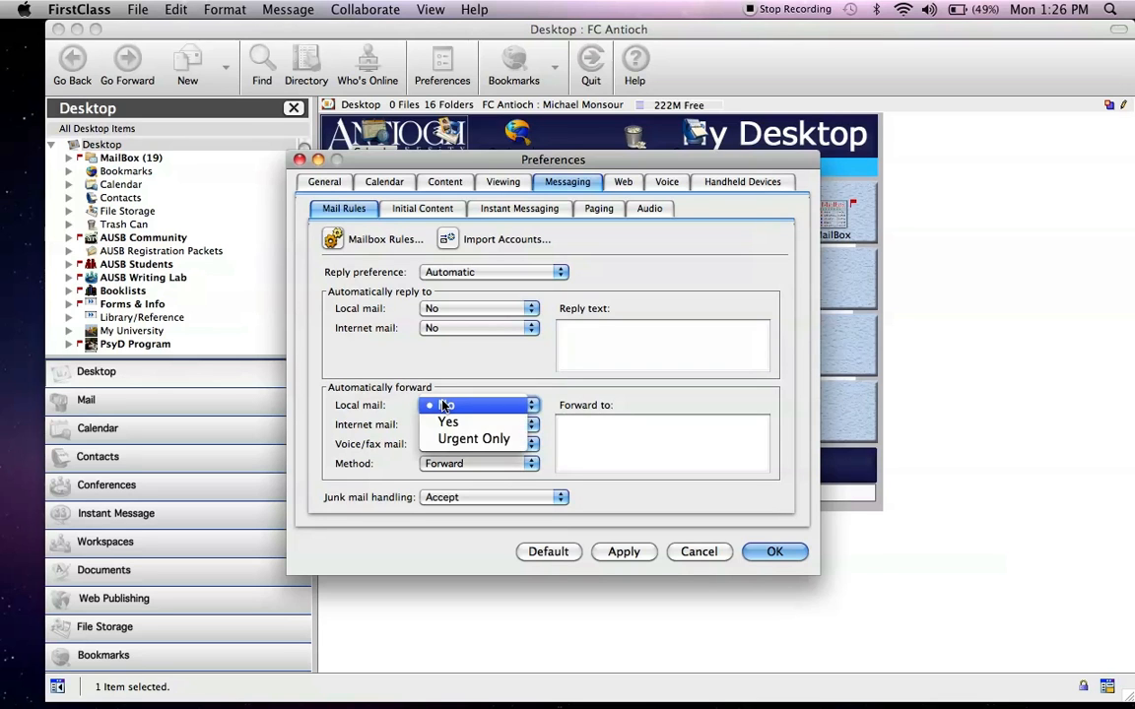
click(449, 421)
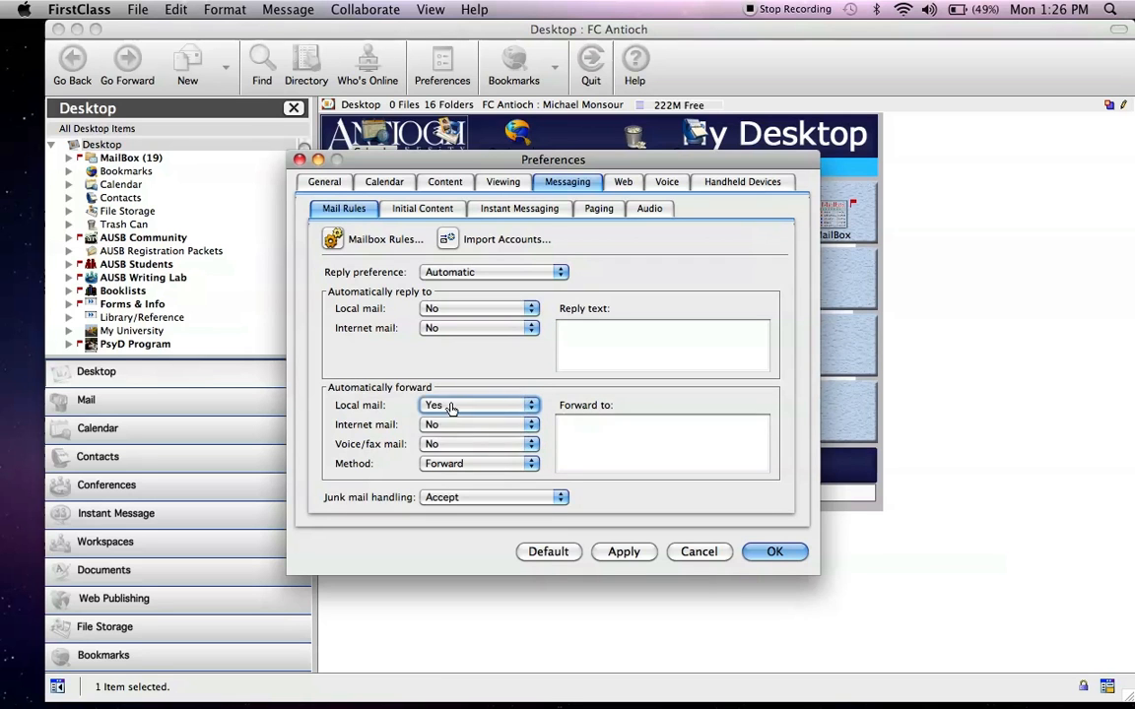
click(450, 408)
click(444, 404)
click(450, 424)
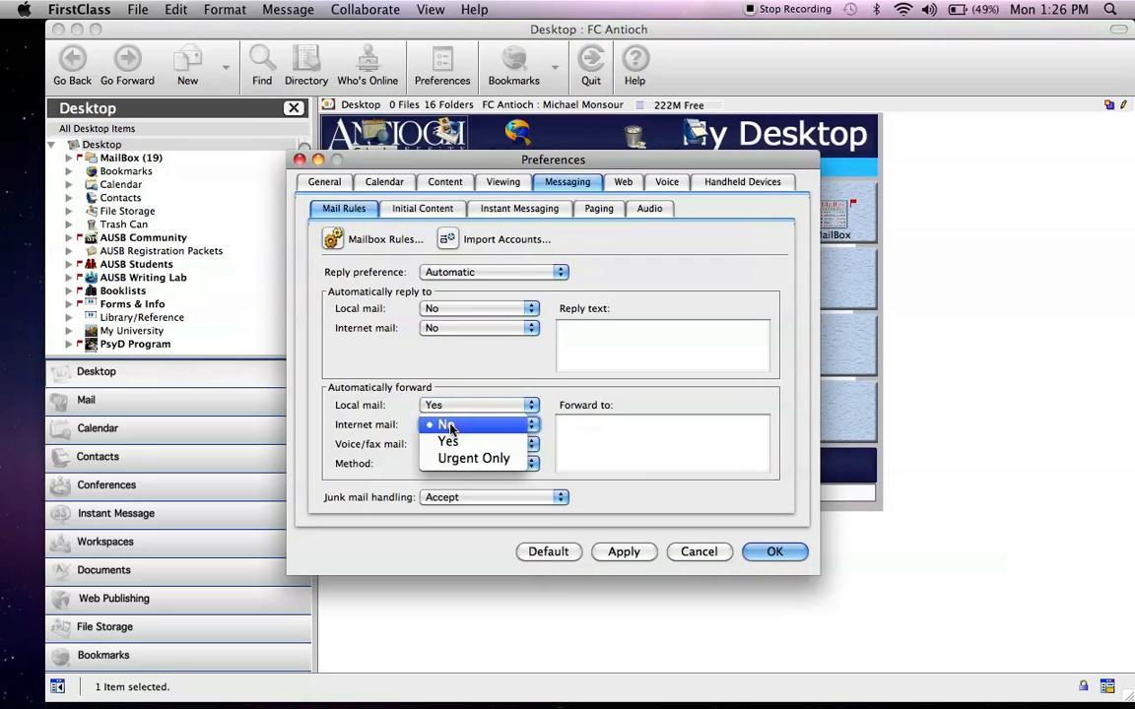
click(448, 441)
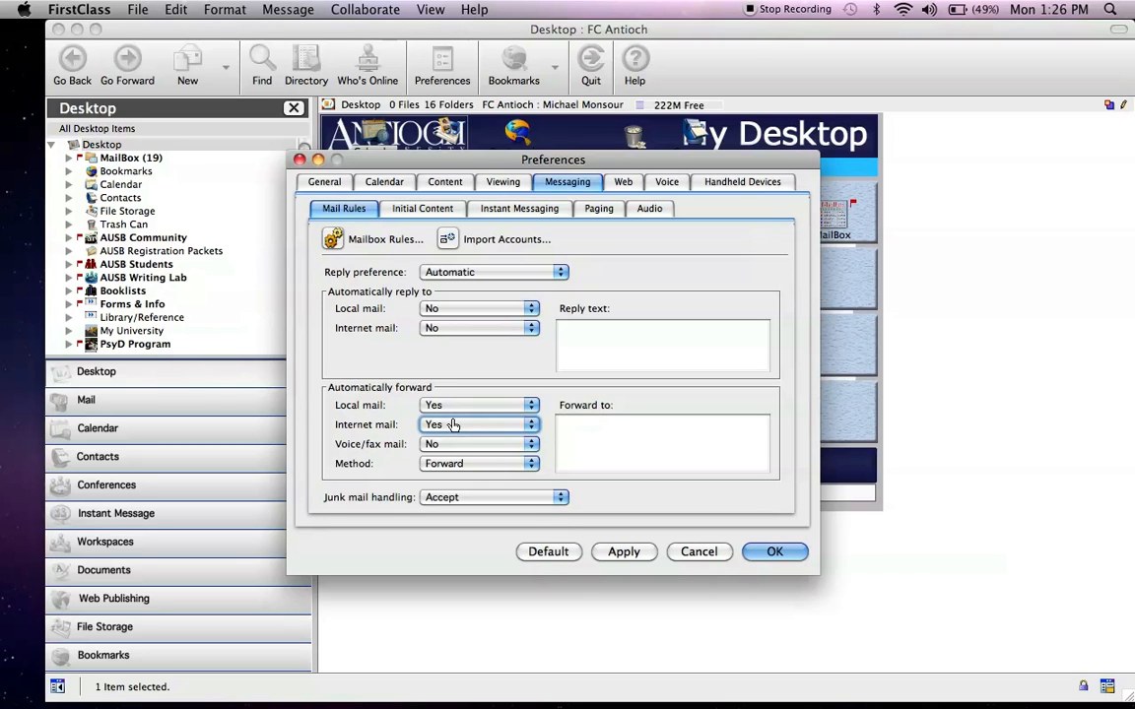
click(593, 434)
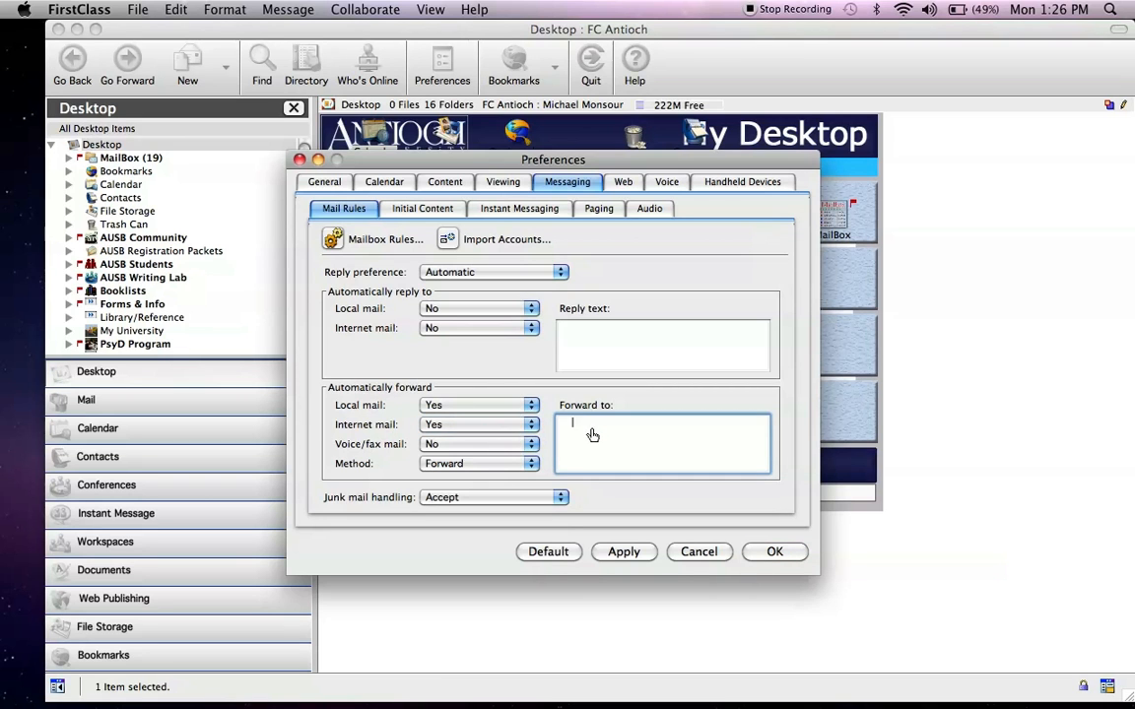
- Enter the forwarding e-mail address in Forward to, then apply and save the preferences
text(test@gmail.com)
click(624, 553)
click(770, 552)
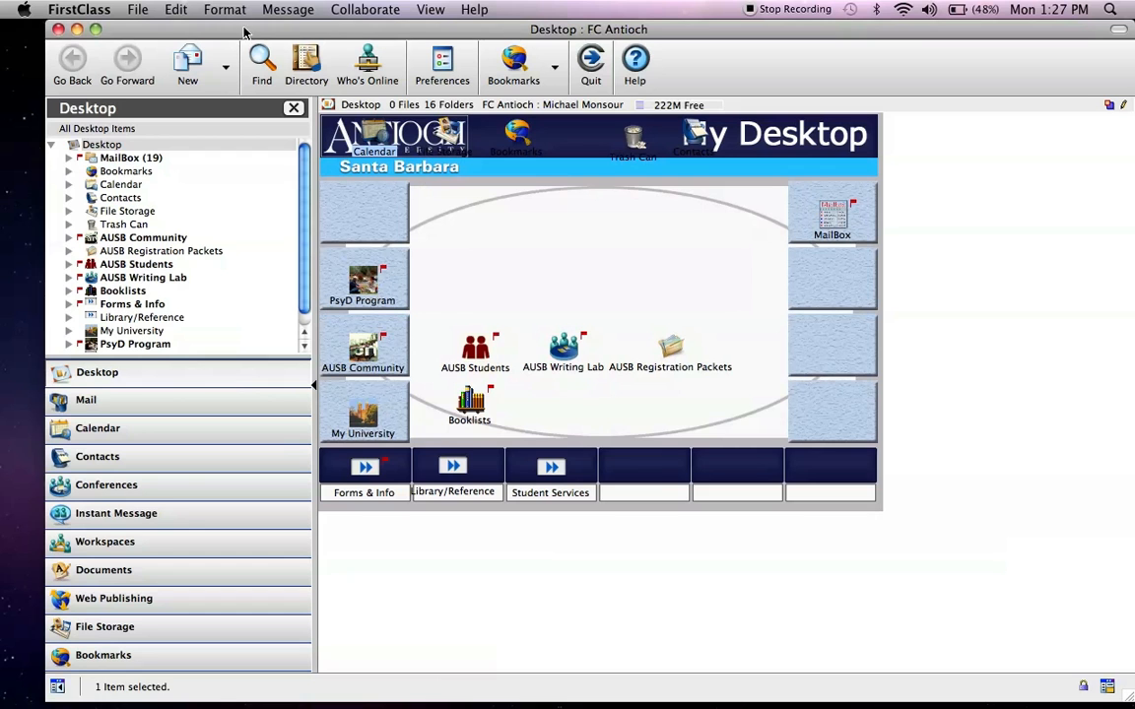
drag(242, 30, 205, 31)
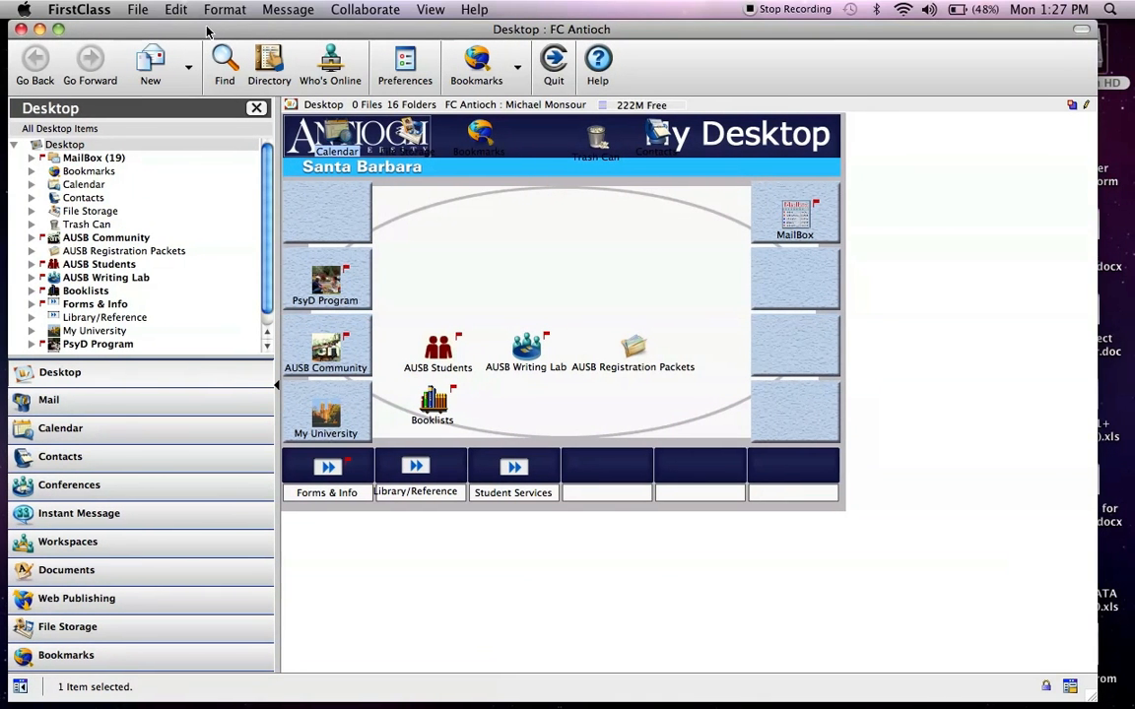
drag(646, 29, 676, 31)
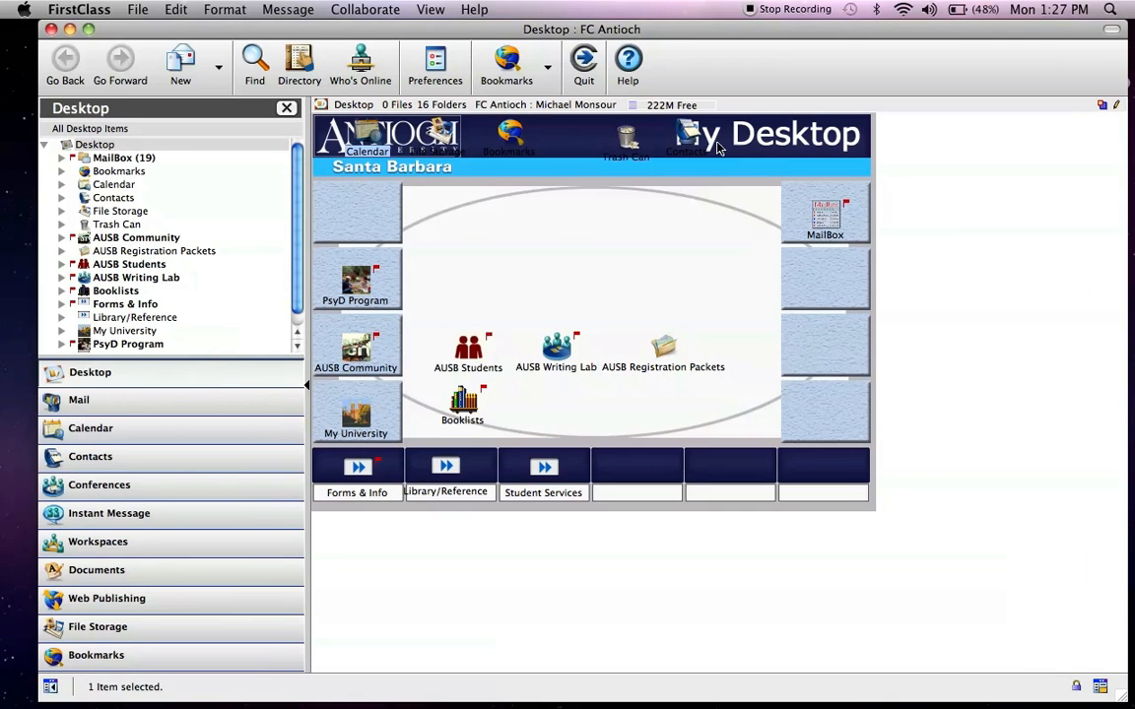